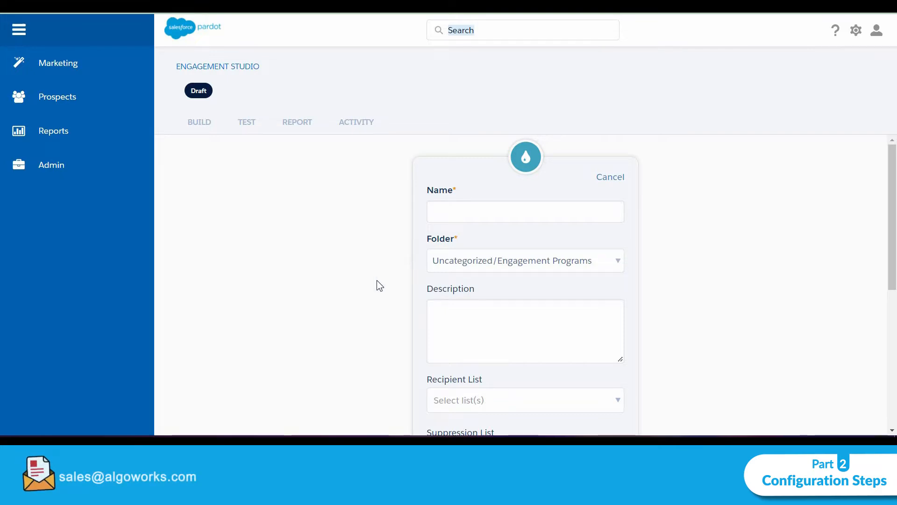
Allow prospects to enter the new engagement program more than once
scroll(398, 326, down, 4)
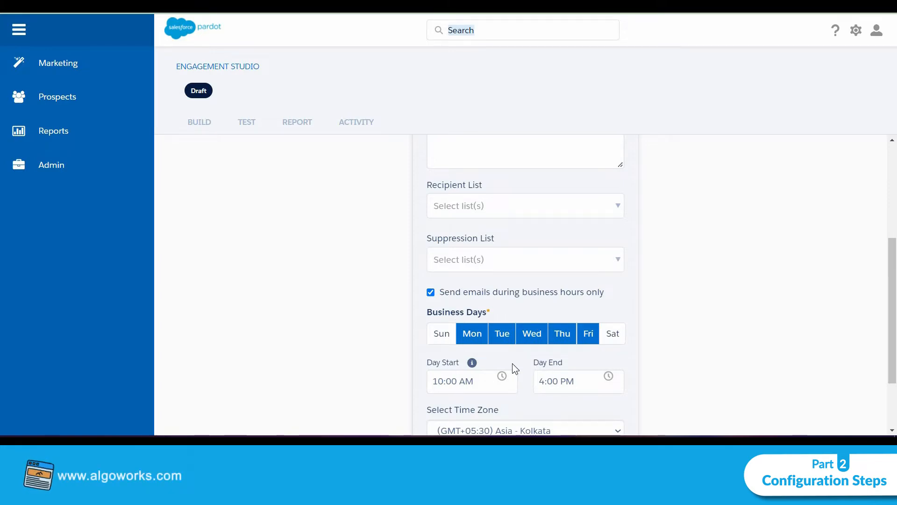
scroll(512, 363, down, 2)
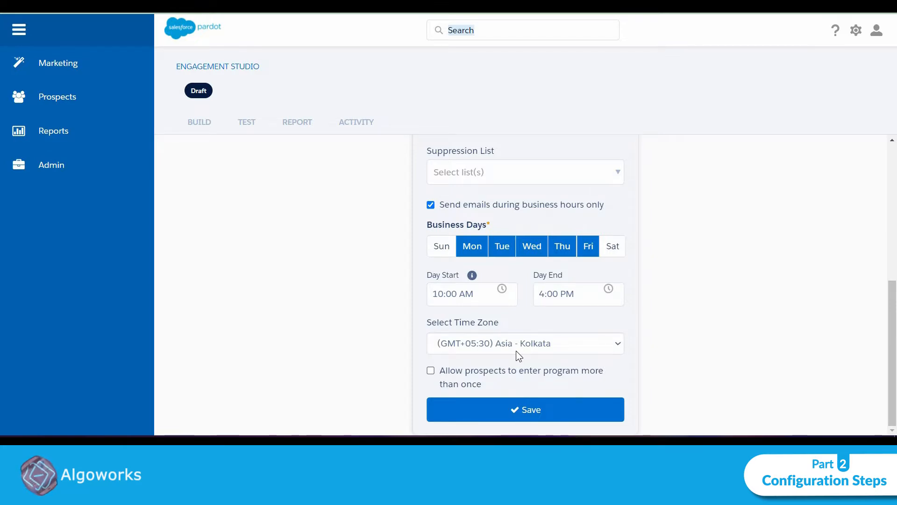
click(475, 381)
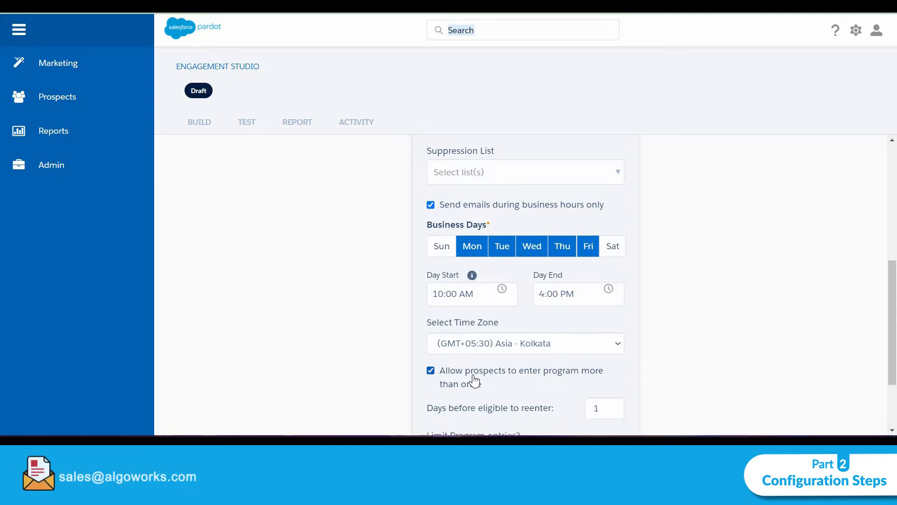
scroll(465, 307, down, 2)
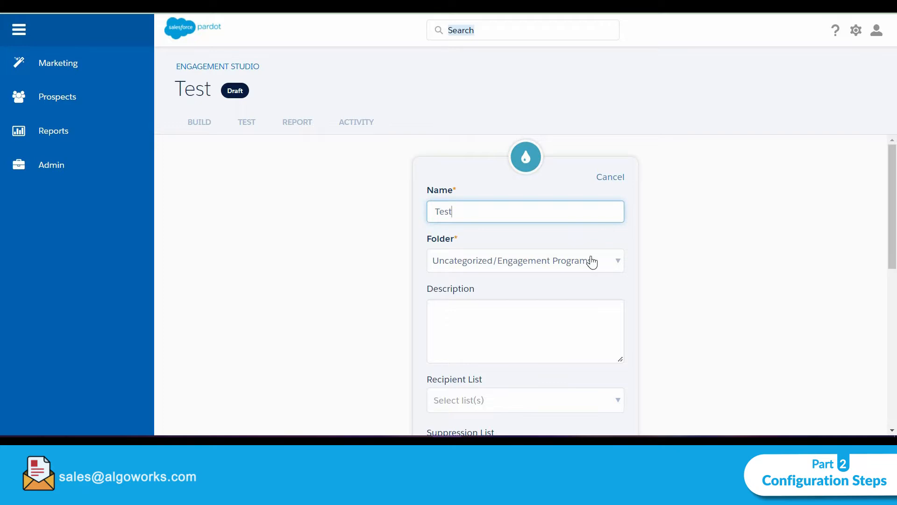
Choose the test list as the recipient list and keep only Wednesday selected as a business day
click(626, 290)
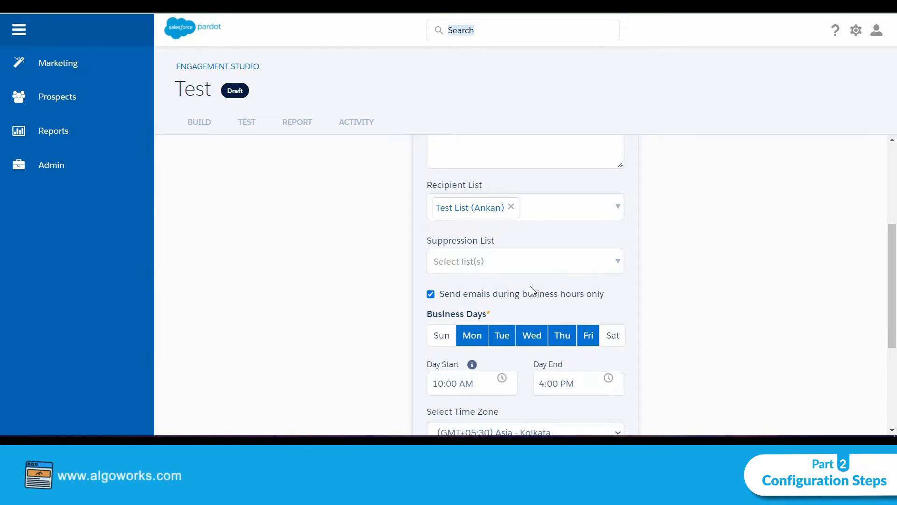
click(489, 339)
click(486, 340)
click(558, 336)
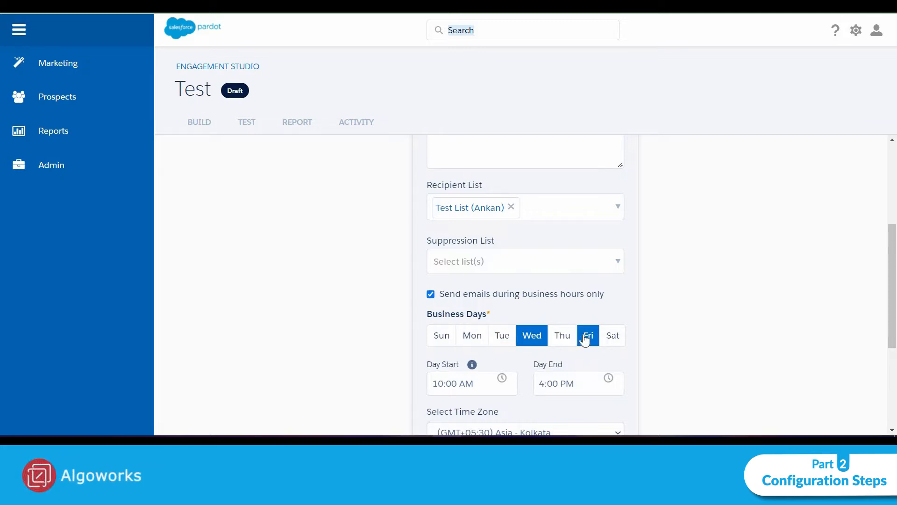
click(587, 335)
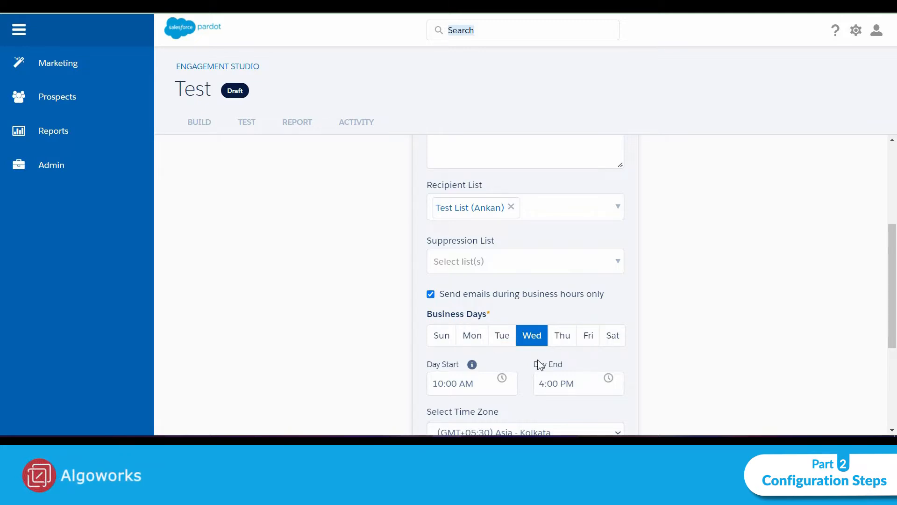
Set the business hours to start at 1:00 PM and end at 10:00 PM
click(473, 384)
scroll(537, 360, down, 4)
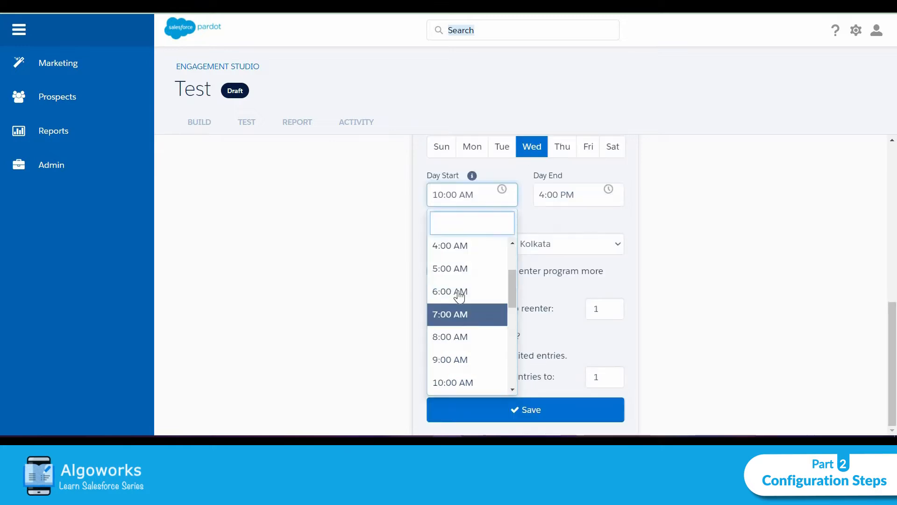
scroll(458, 294, down, 4)
click(497, 256)
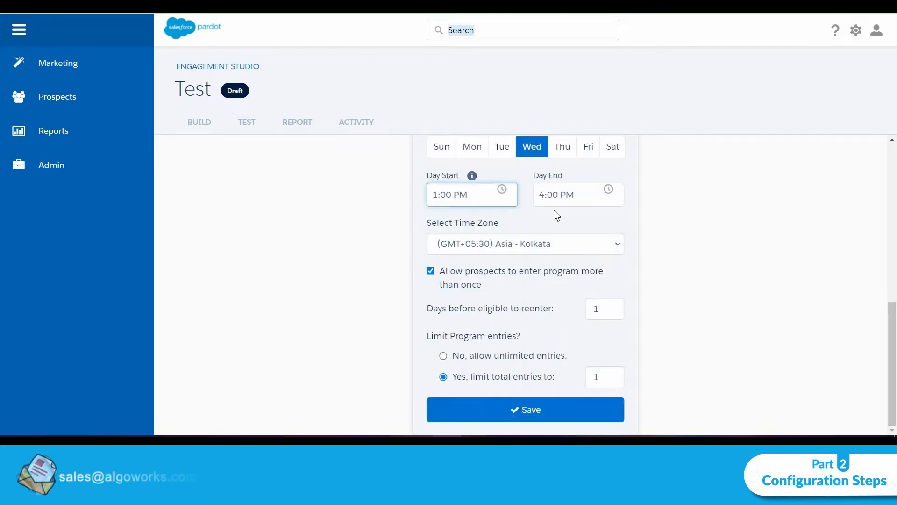
click(567, 198)
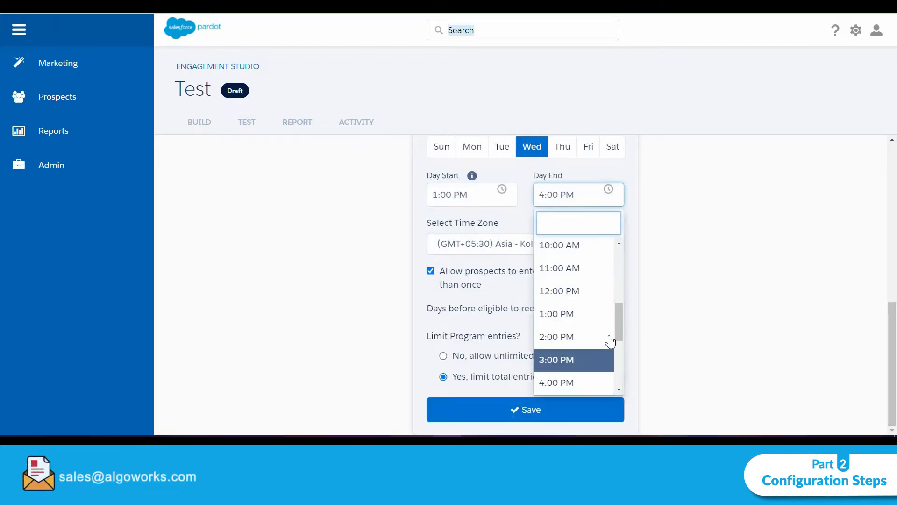
scroll(618, 327, down, 2)
scroll(622, 347, down, 3)
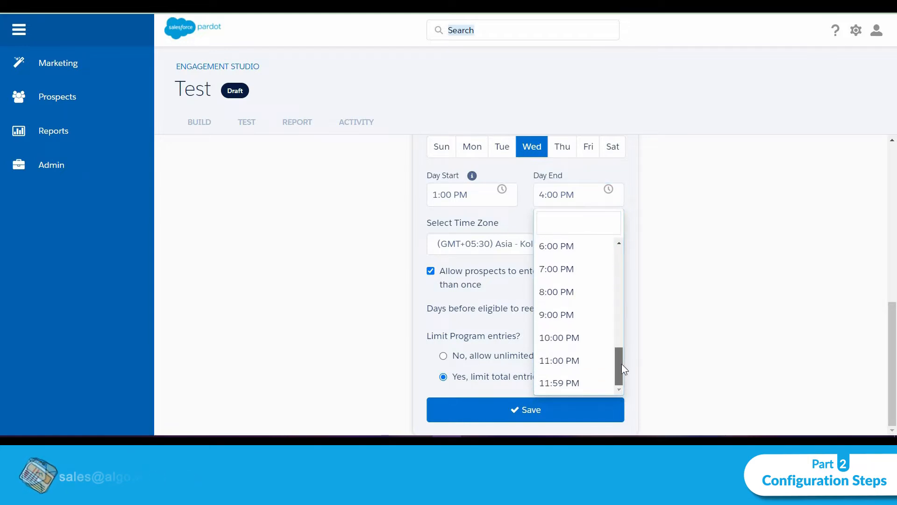
click(600, 341)
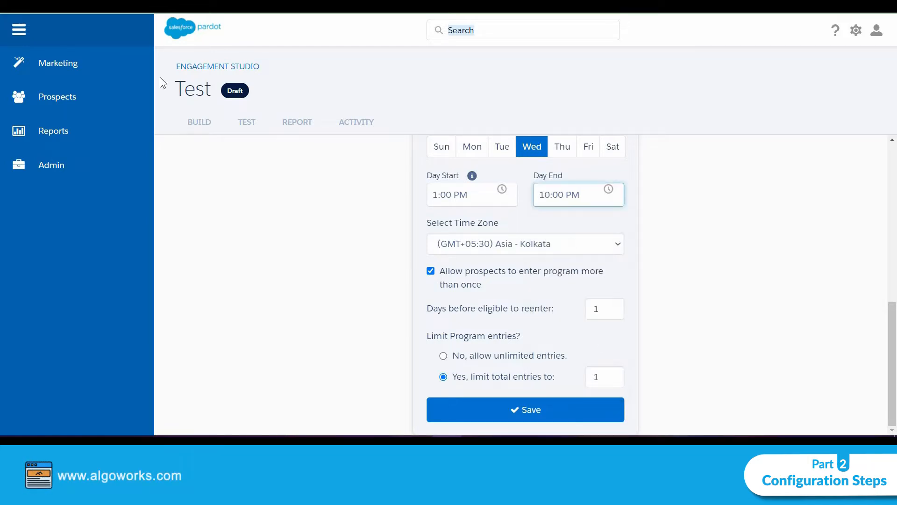
Set the days before eligible to reenter to 365, allow unlimited entries, and submit the program settings
click(616, 308)
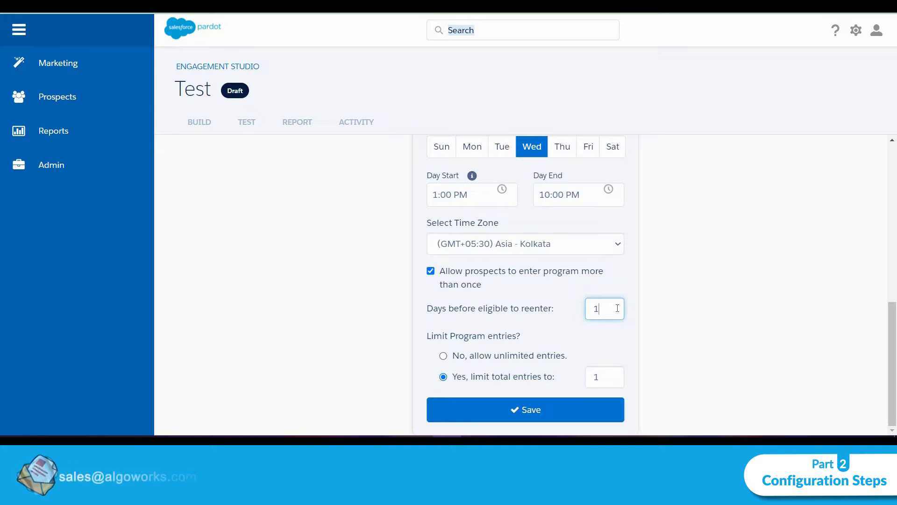
text(365)
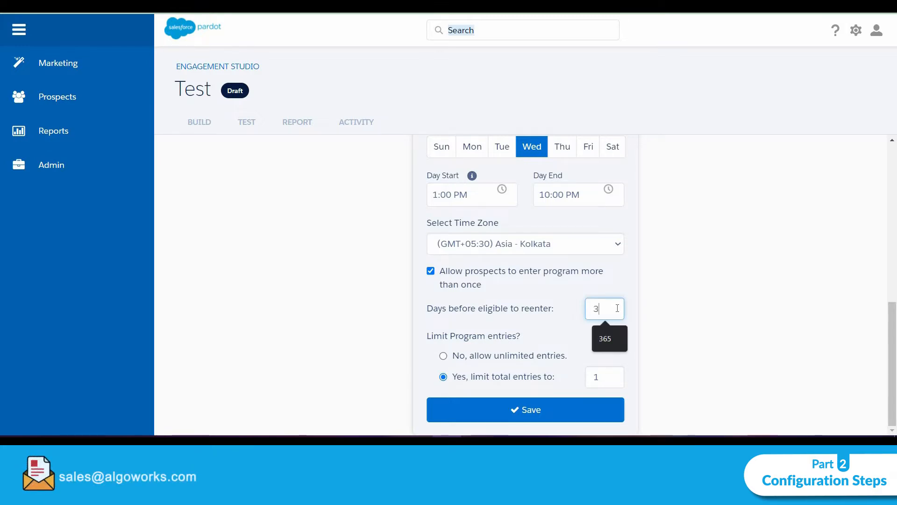
click(627, 290)
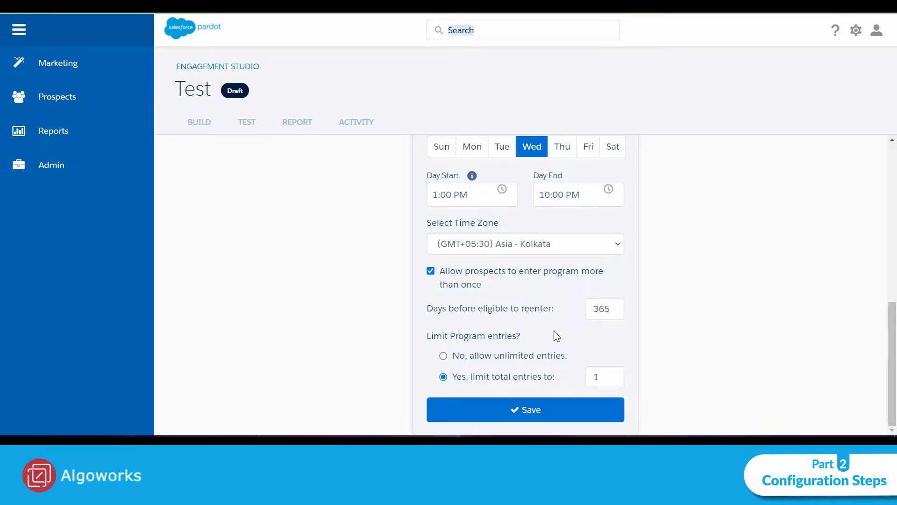
click(552, 362)
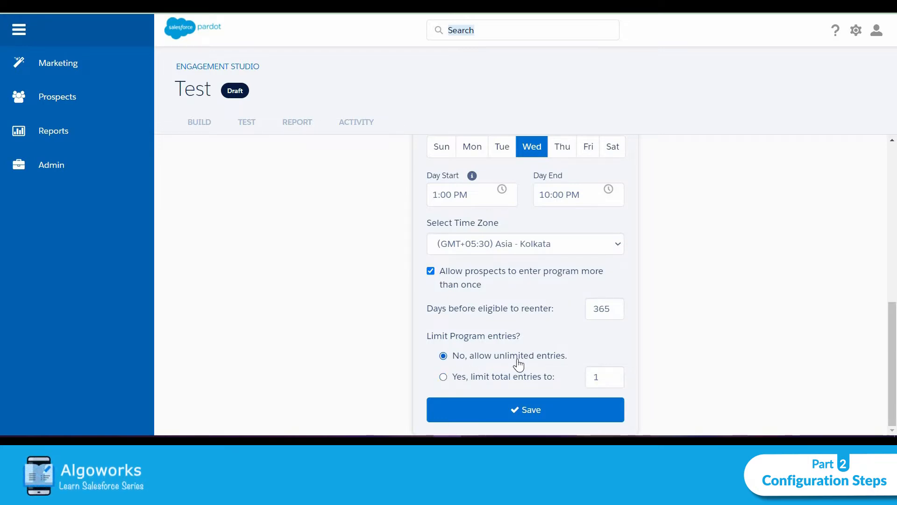
click(556, 417)
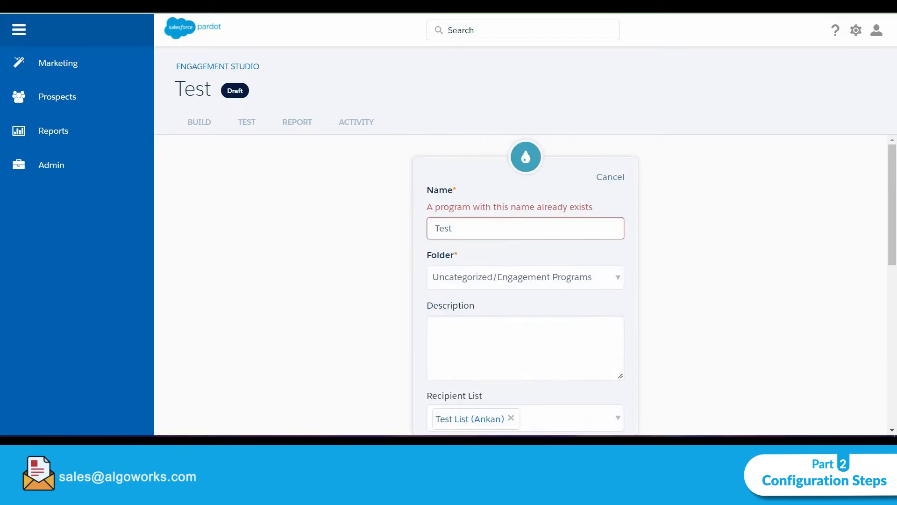
Rename the program to Test 2 and save its settings
click(578, 226)
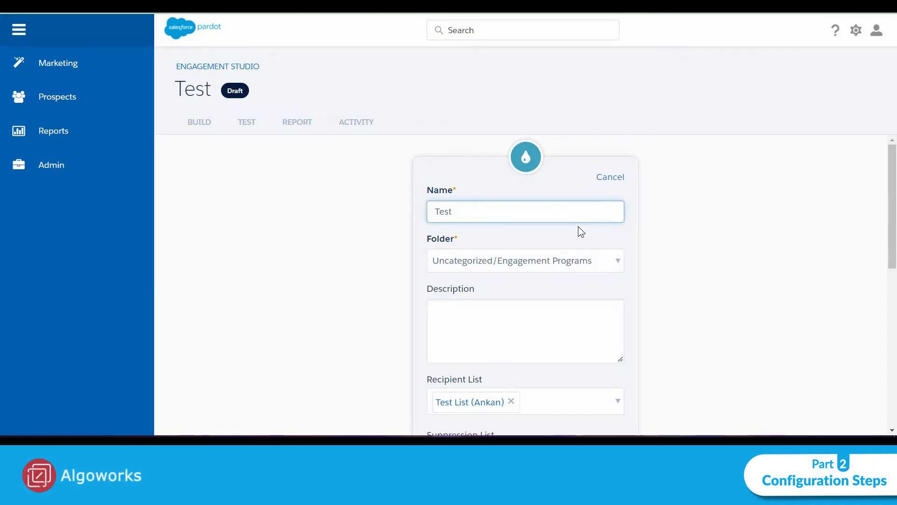
text(2)
scroll(593, 231, down, 10)
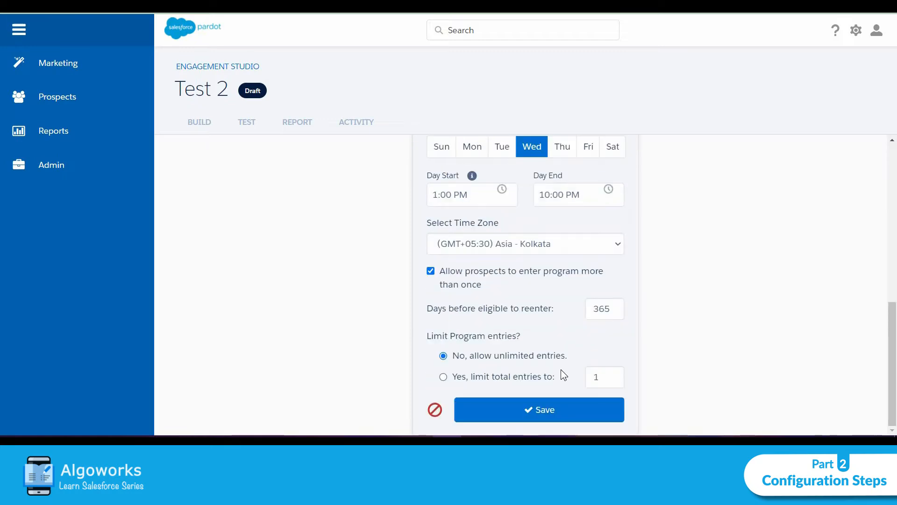
click(551, 407)
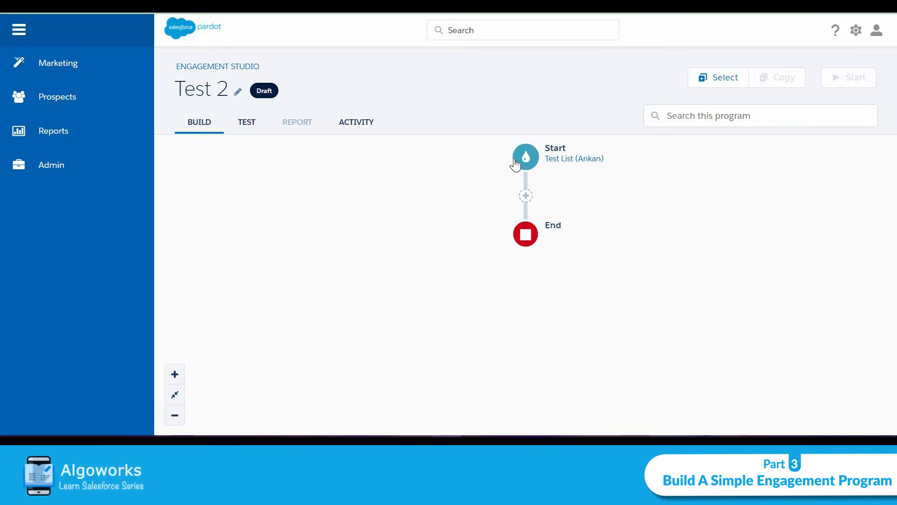
Add a Prospect Tag rule below Start that immediately evaluates whether the tag is test email 1
click(526, 199)
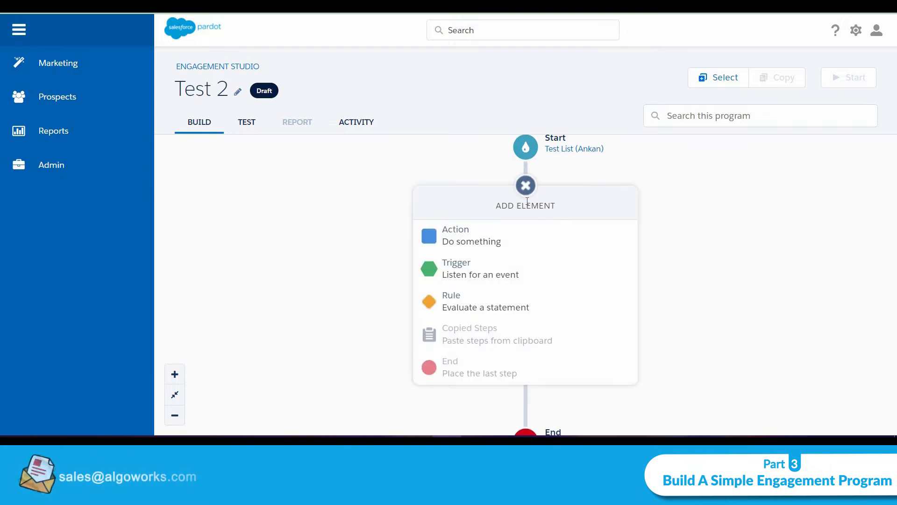
click(508, 301)
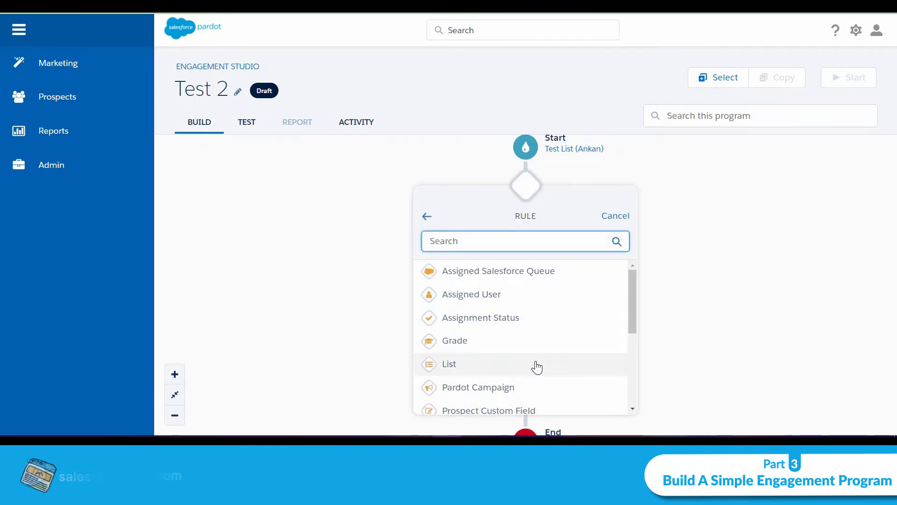
scroll(534, 367, down, 5)
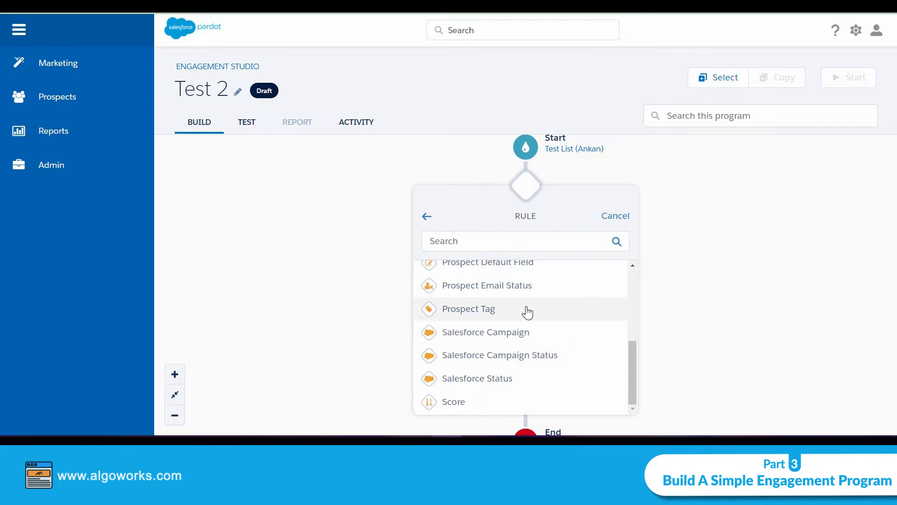
click(525, 310)
click(535, 302)
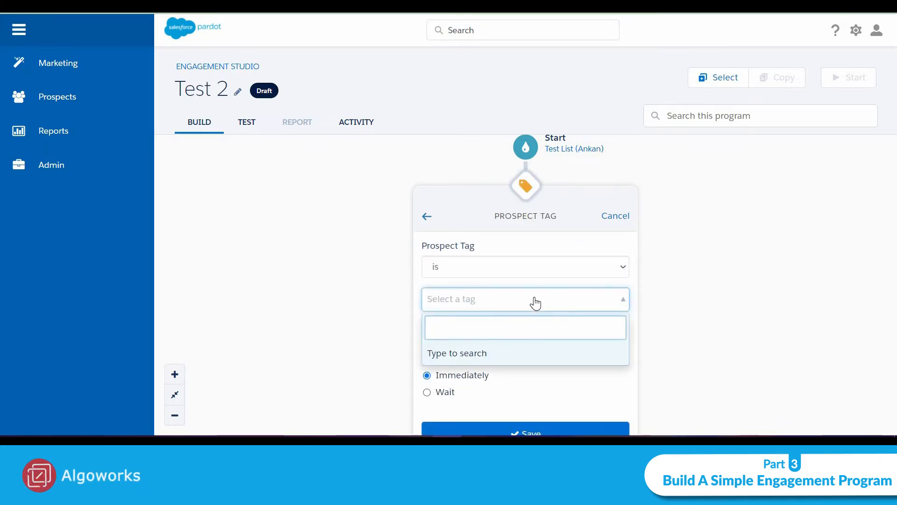
text(test)
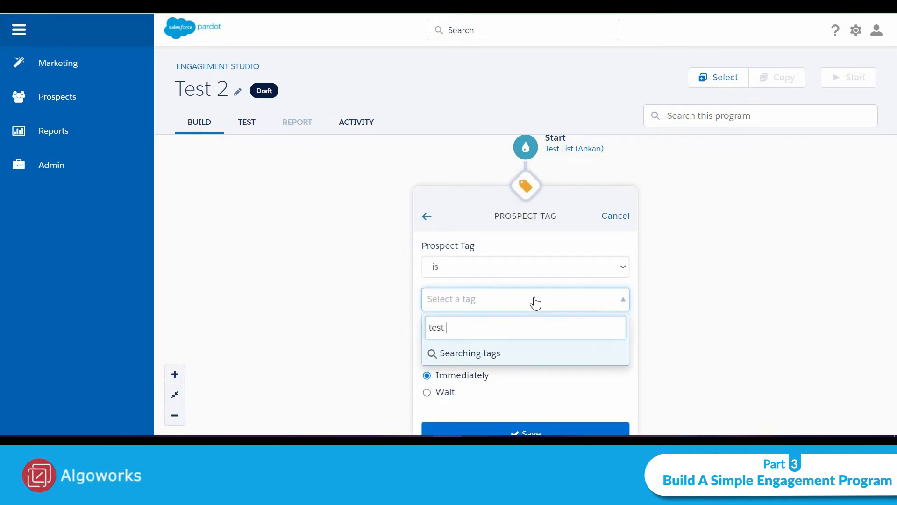
text( email)
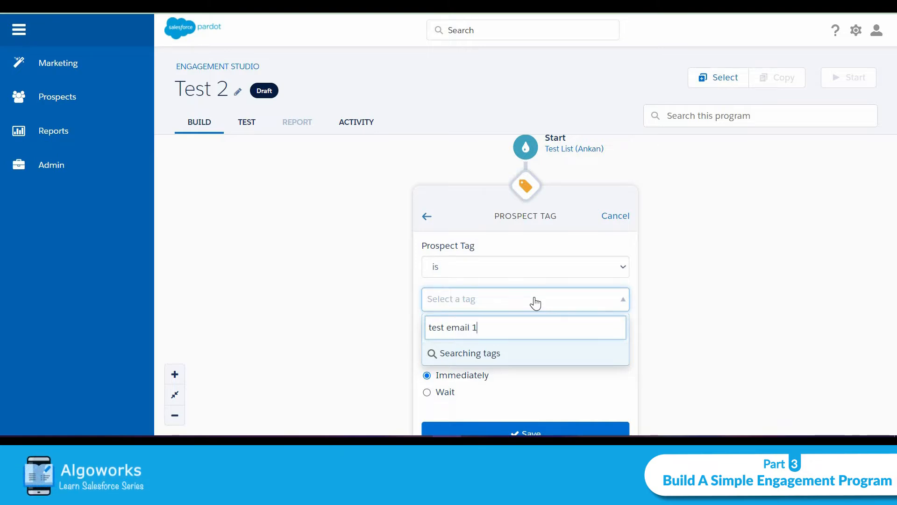
text( 1)
click(531, 360)
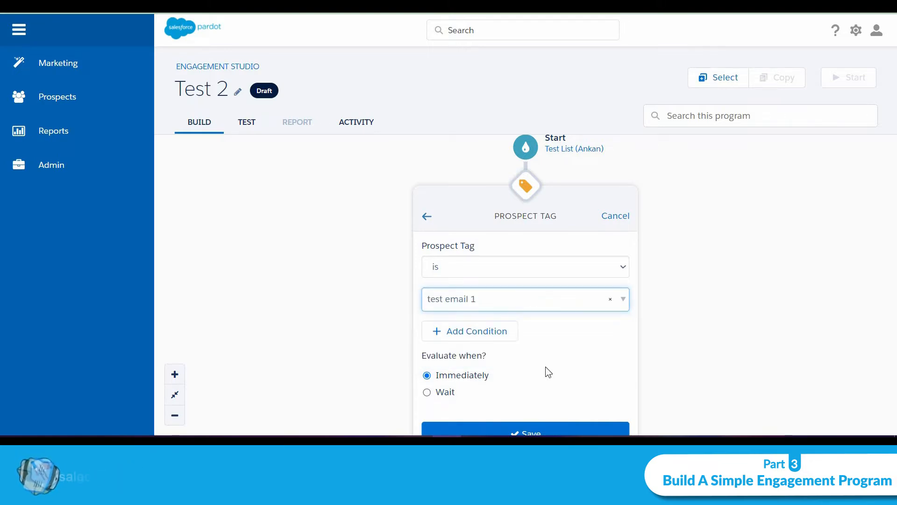
click(563, 425)
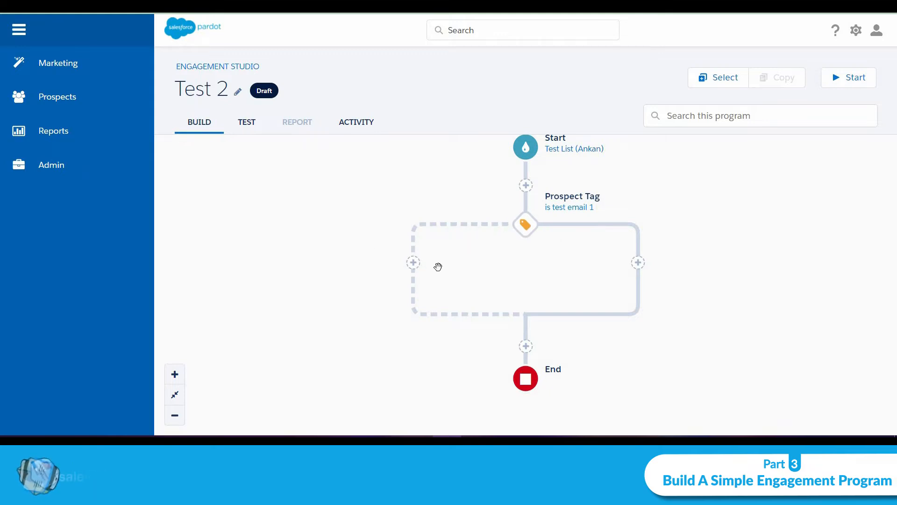
Add a Send Email action on the rule's dashed branch that sends the Welcome Email Test template immediately
click(413, 263)
click(411, 252)
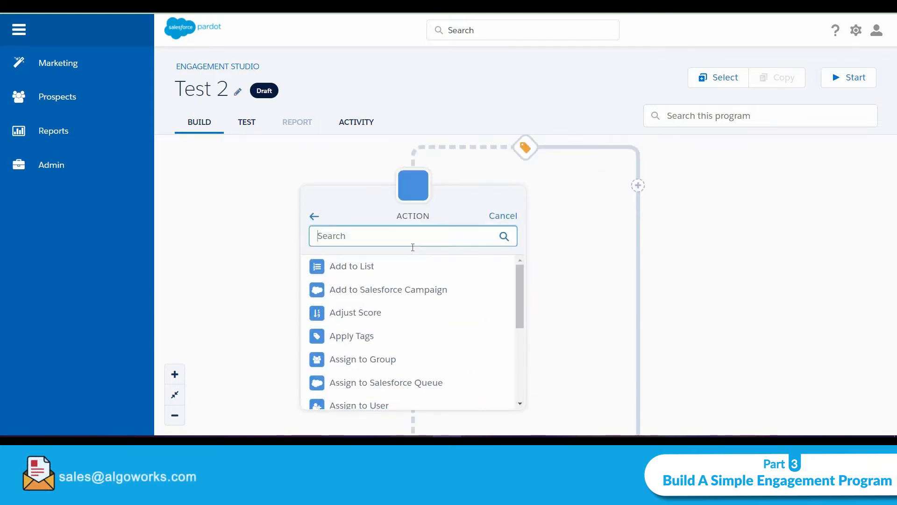
scroll(450, 354, down, 4)
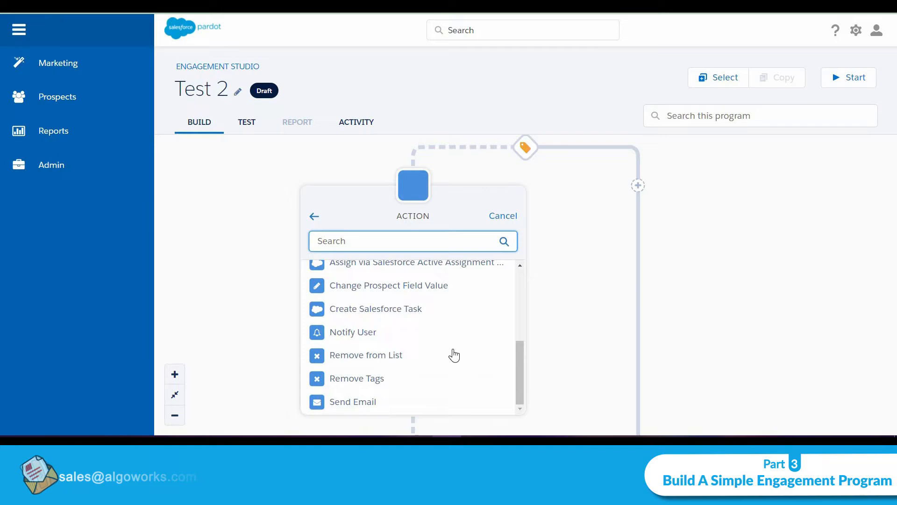
click(410, 401)
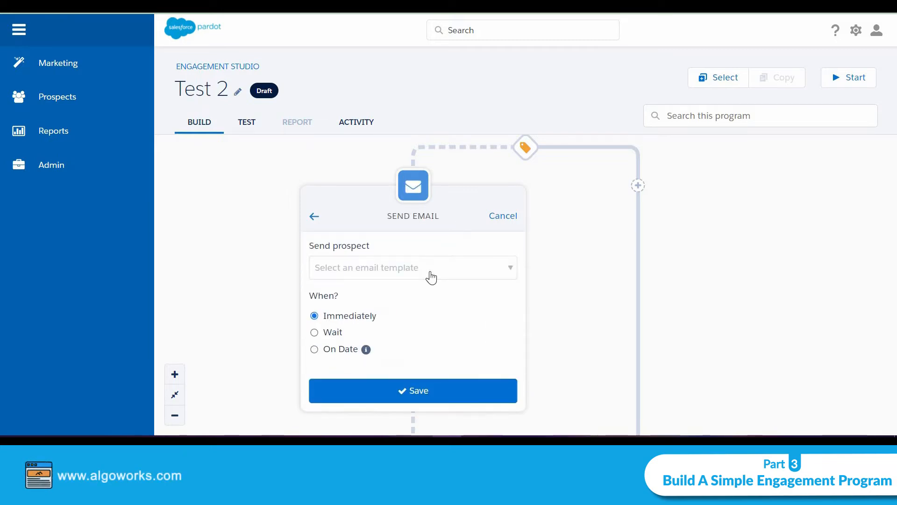
click(431, 277)
text(welcome)
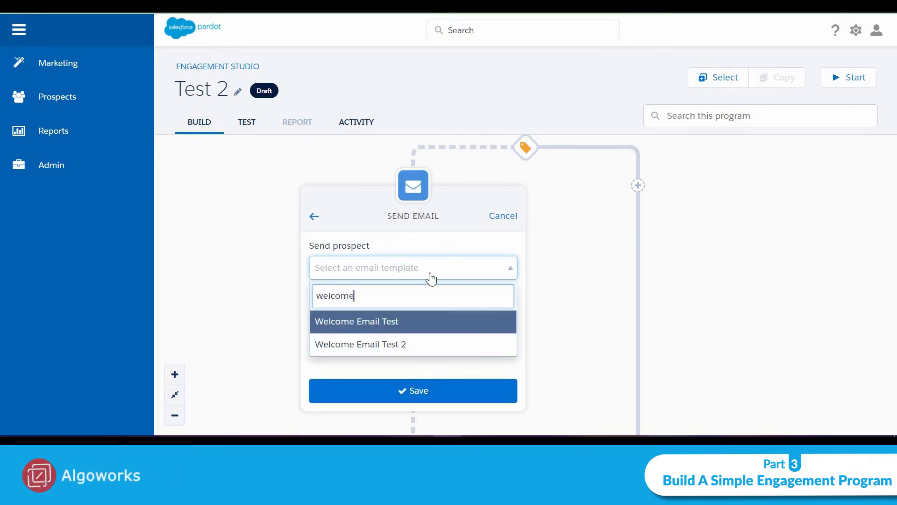
click(436, 322)
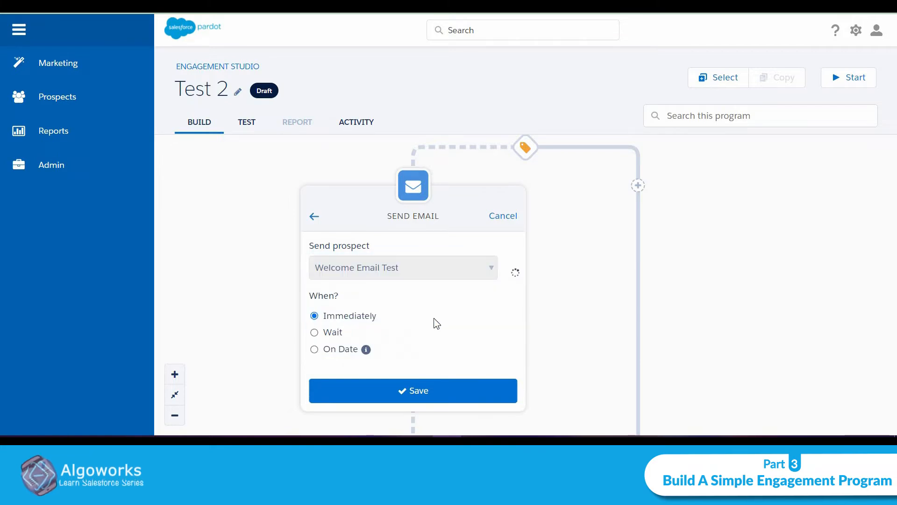
click(440, 397)
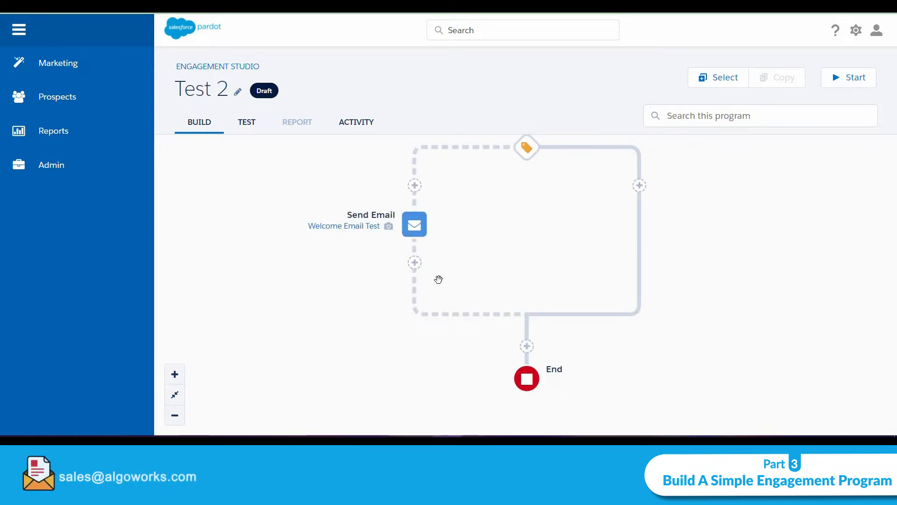
Add an Apply Tags action after the Send Email step on the dashed branch that immediately applies the tag test email 1
click(414, 265)
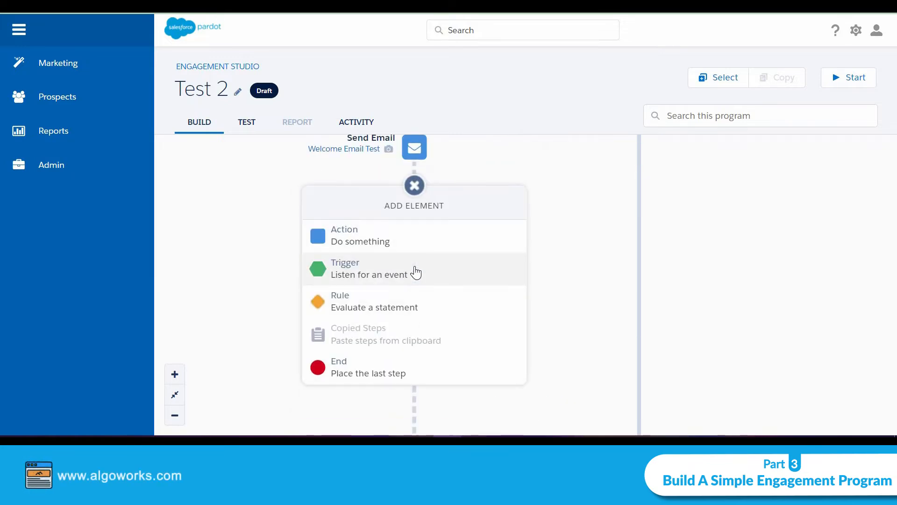
click(406, 240)
click(393, 344)
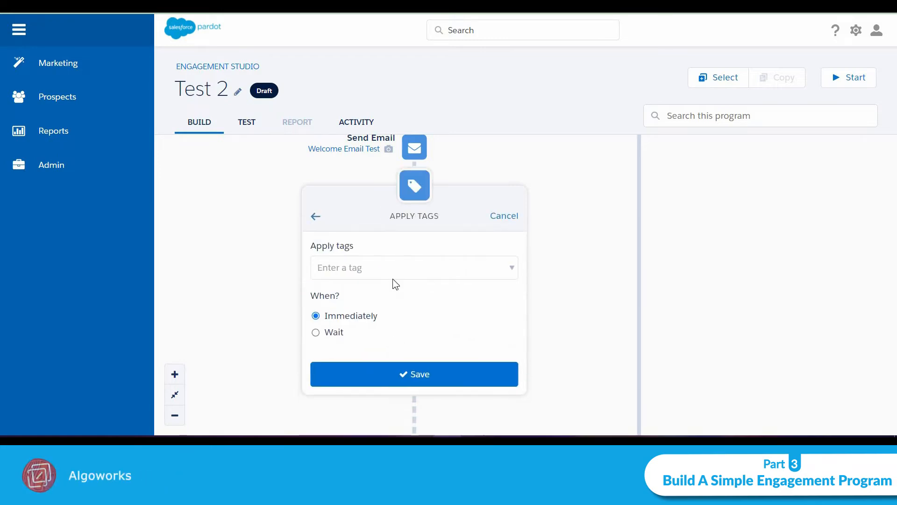
click(394, 266)
text(te)
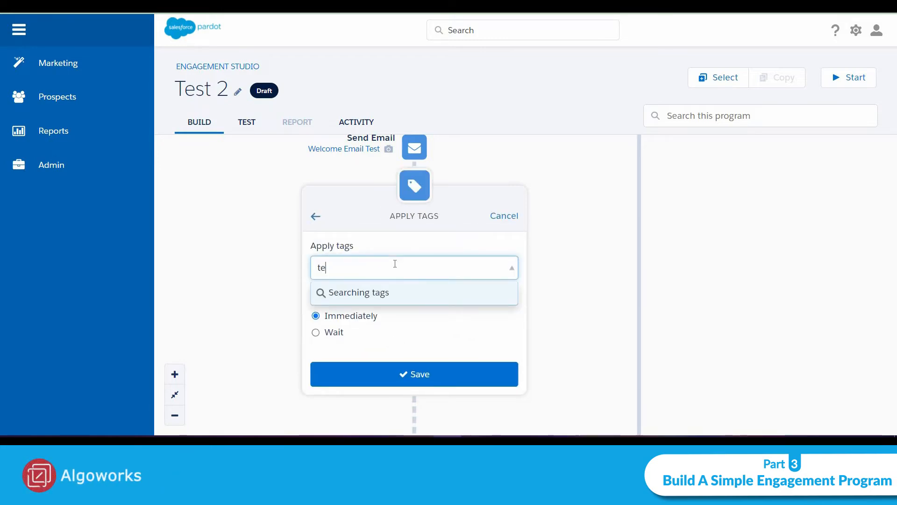
text(st email 1)
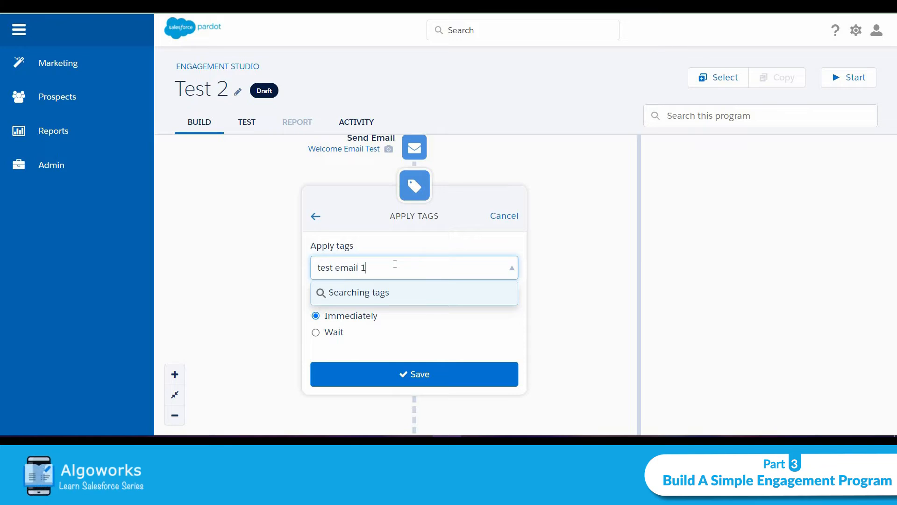
click(401, 373)
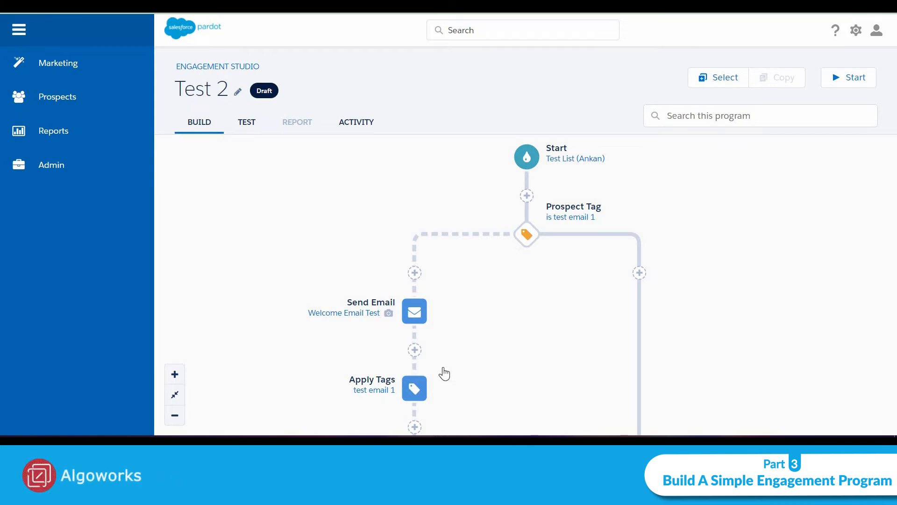
Add a Prospect Tag rule just above End, after the branches merge, with the condition that the tag is test email 2
scroll(512, 320, down, 5)
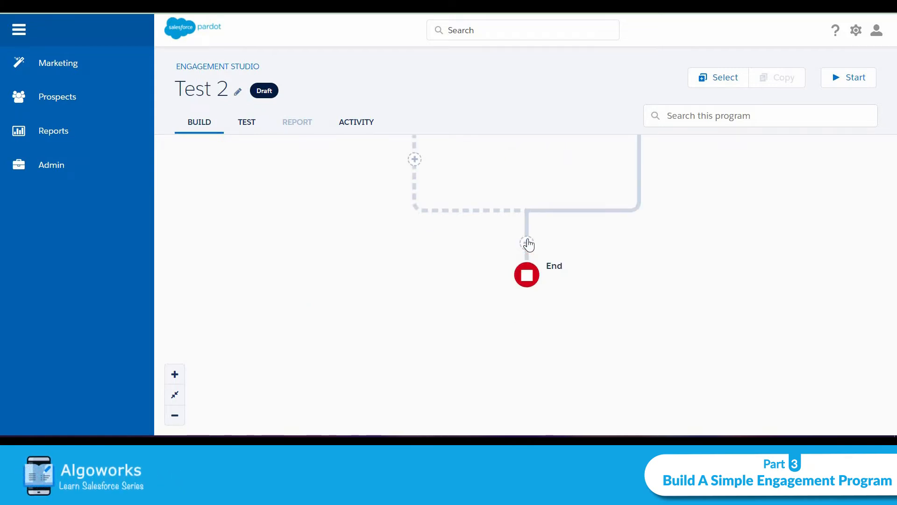
click(528, 244)
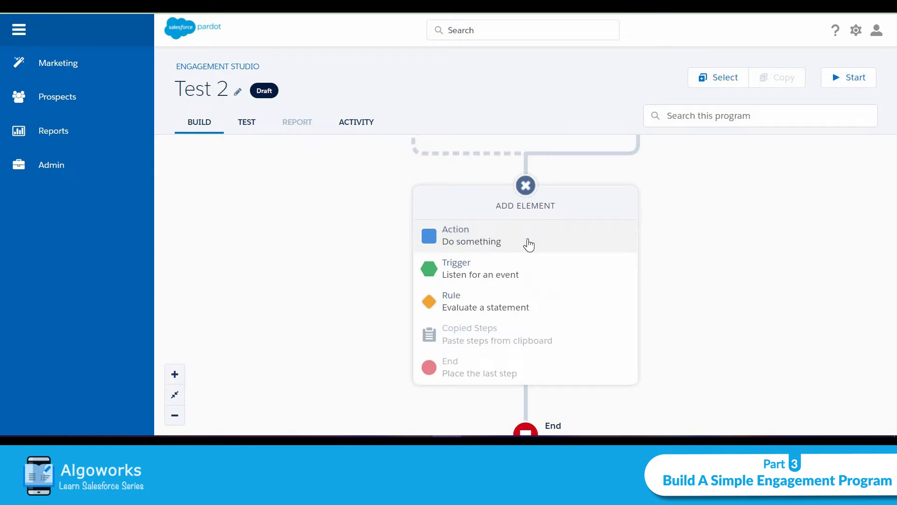
click(505, 304)
scroll(480, 362, down, 5)
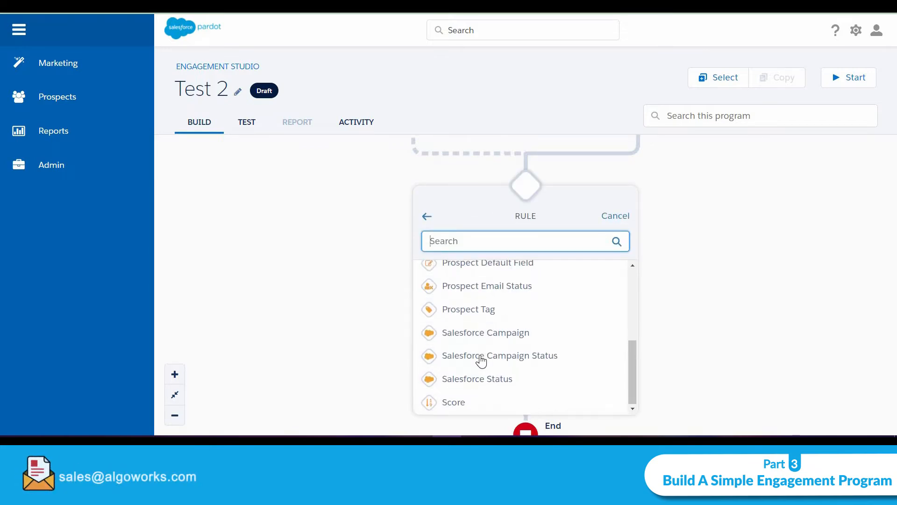
click(495, 310)
click(524, 169)
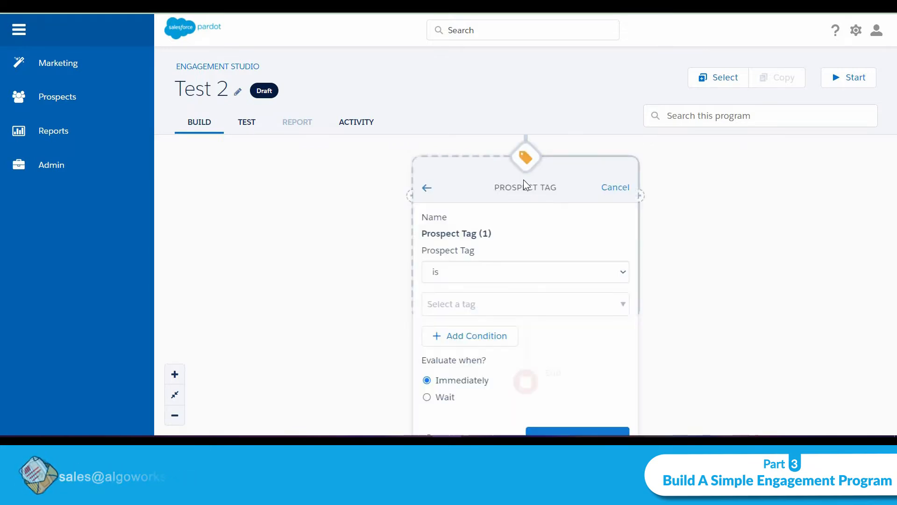
click(513, 313)
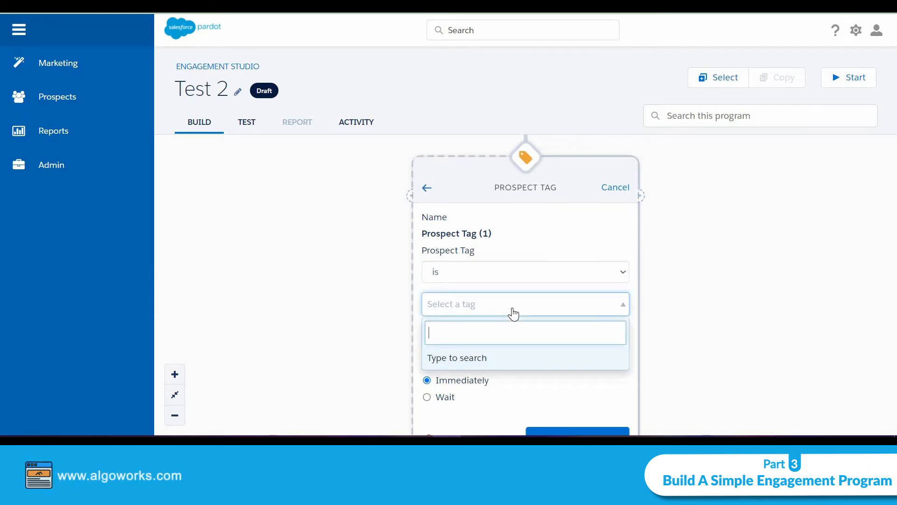
text(test email 2)
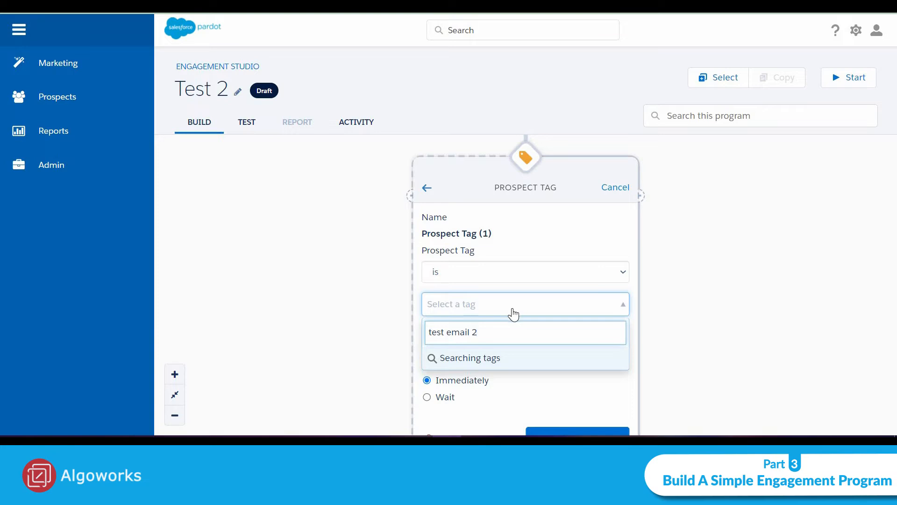
click(528, 358)
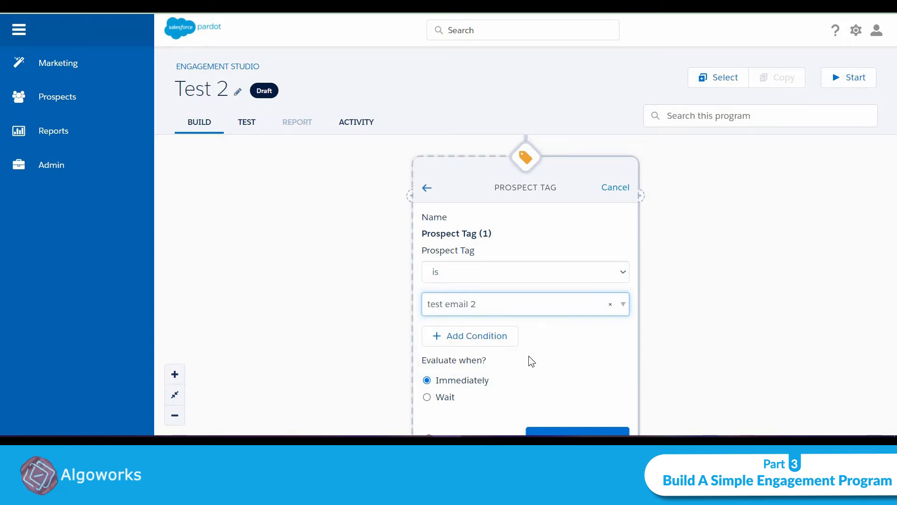
Set the new Prospect Tag rule to wait 1 day before evaluating and save it
click(455, 398)
click(503, 415)
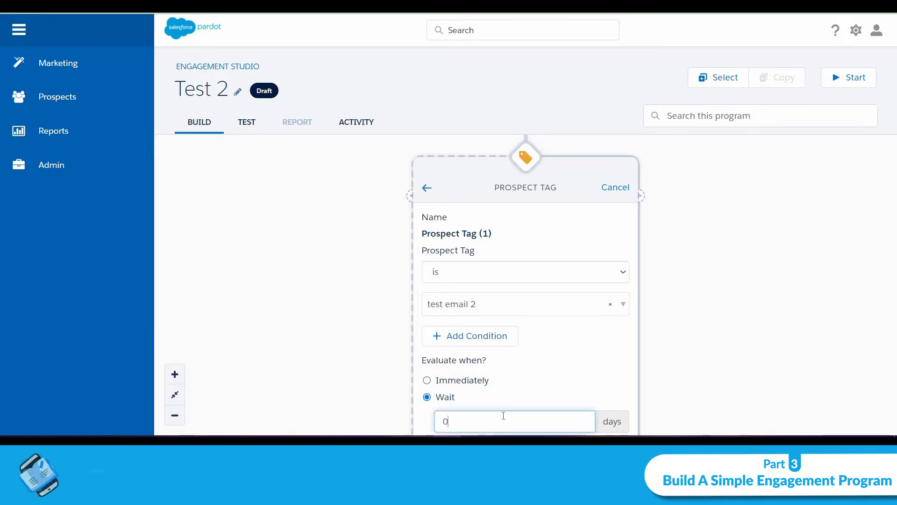
key(BackSpace)
text(1)
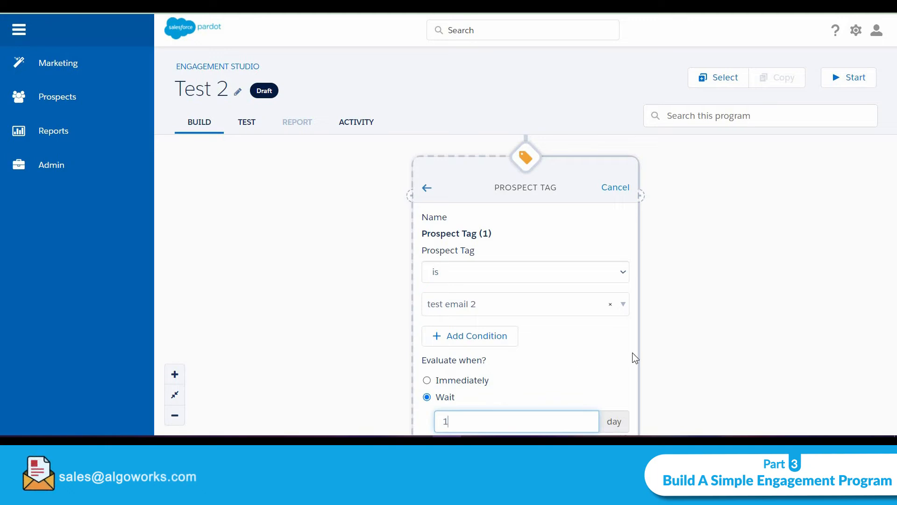
scroll(651, 270, down, 5)
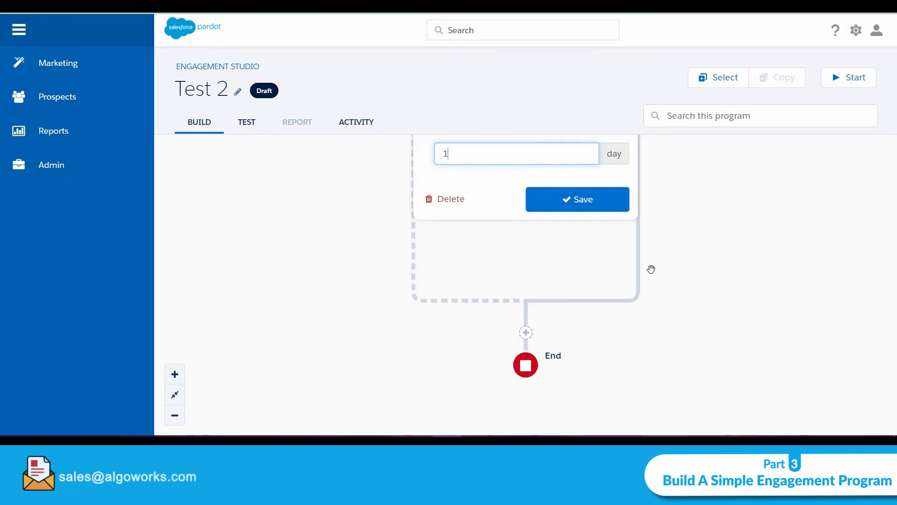
click(585, 192)
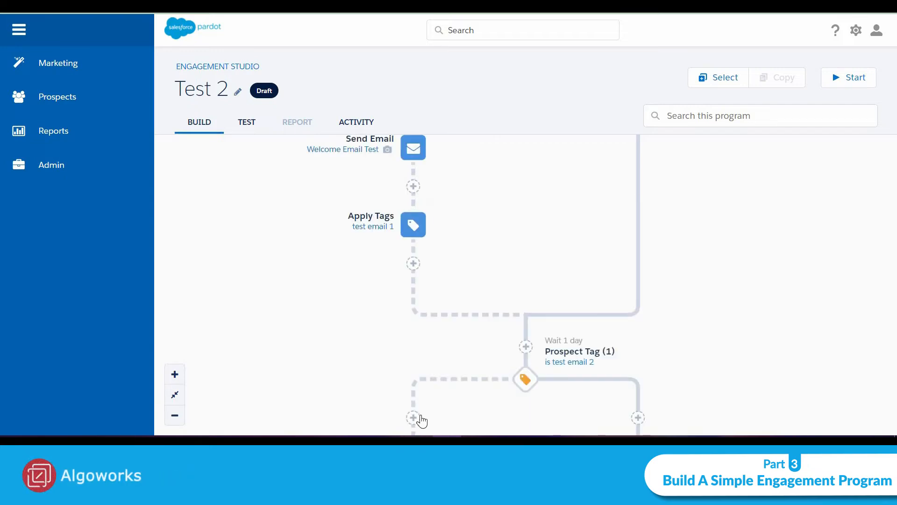
Add a Send Email action on the second tag rule's dashed branch that sends the Welcome Email Test 2 template immediately
click(415, 419)
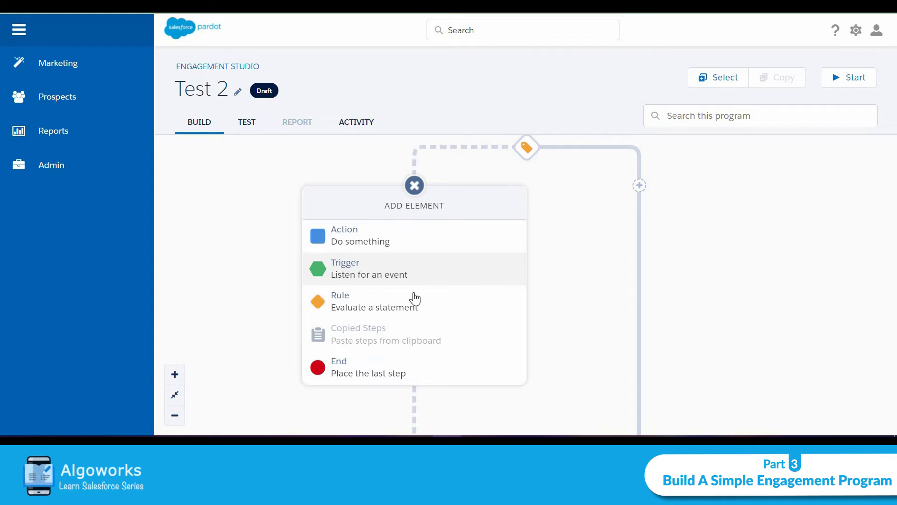
click(404, 247)
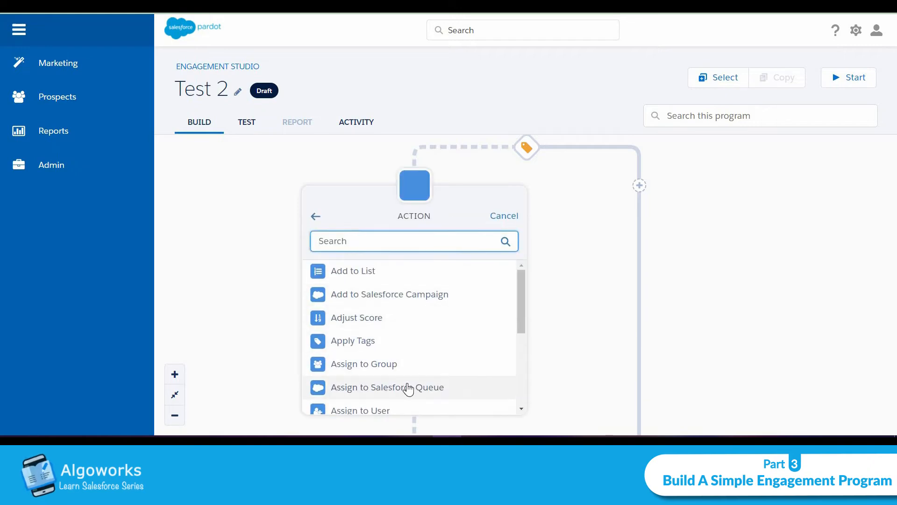
drag(519, 296, 516, 374)
click(456, 402)
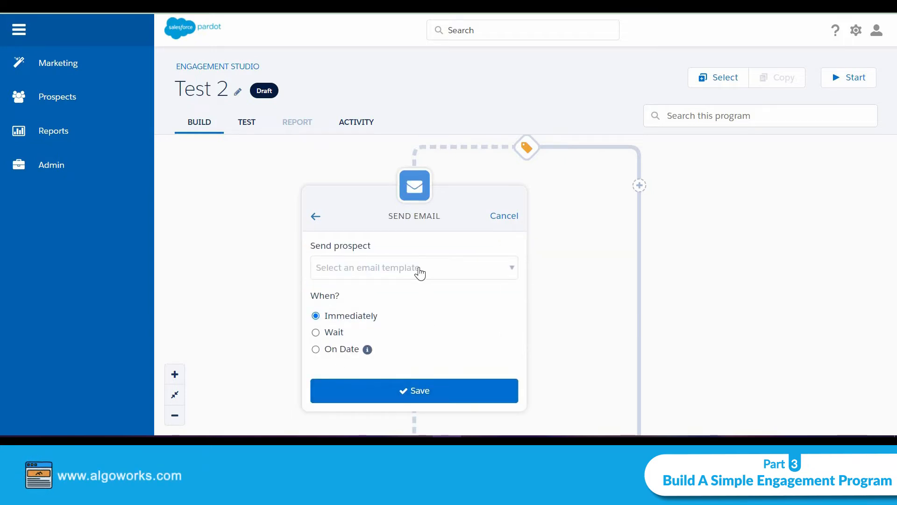
click(420, 272)
click(418, 339)
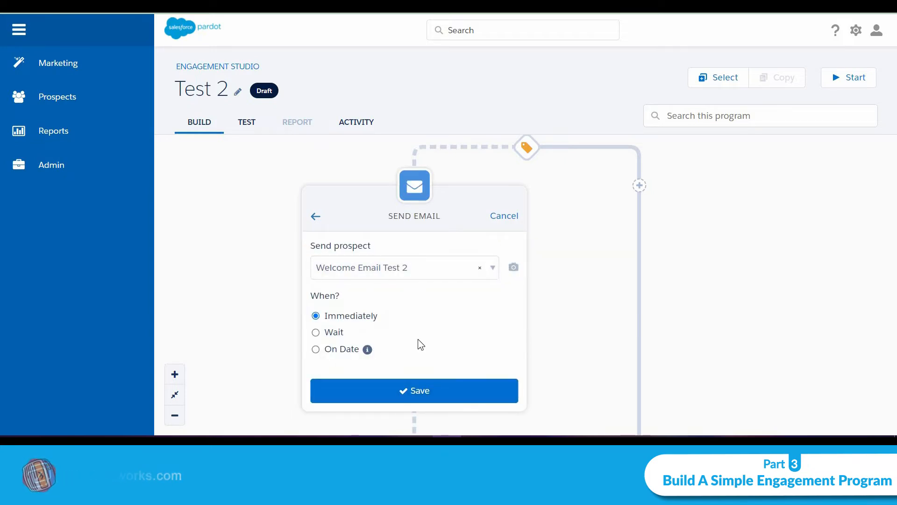
click(400, 392)
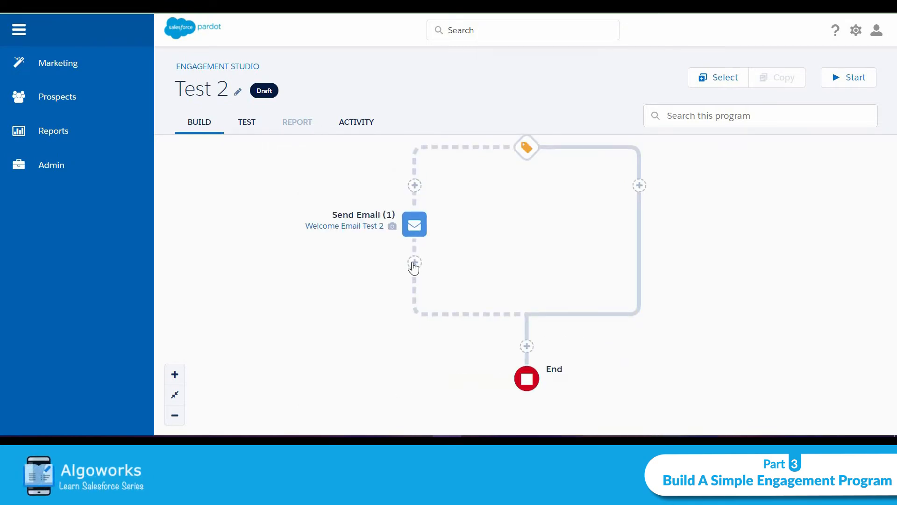
Add an Apply Tags action after the Welcome Email Test 2 step that immediately applies the tag test email 2
click(413, 265)
click(411, 246)
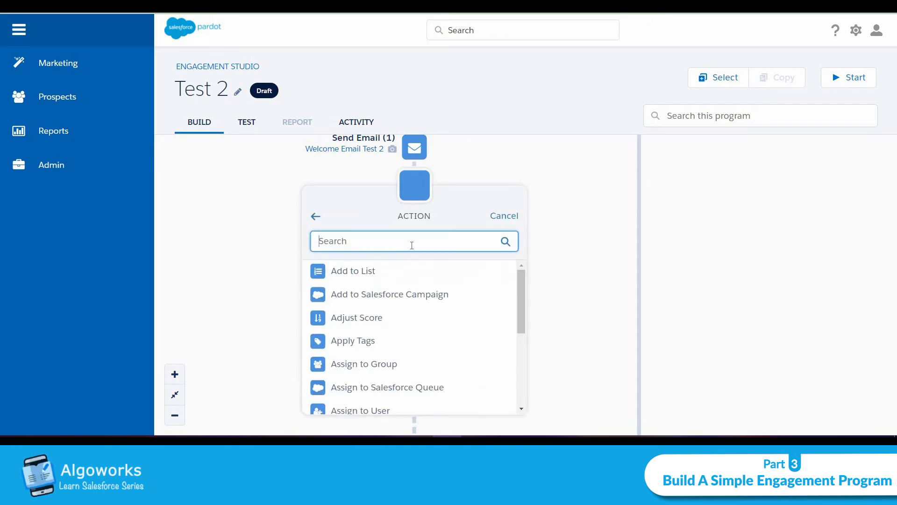
click(392, 344)
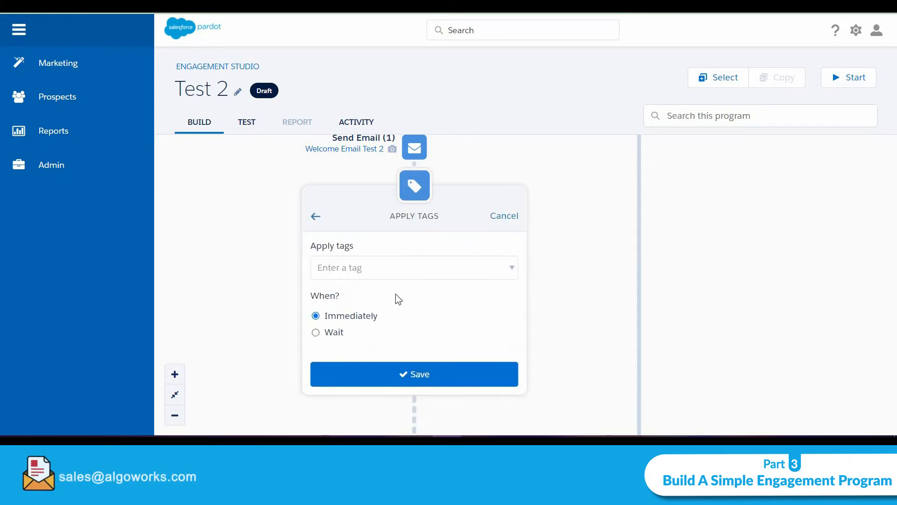
click(400, 273)
text(test email 2)
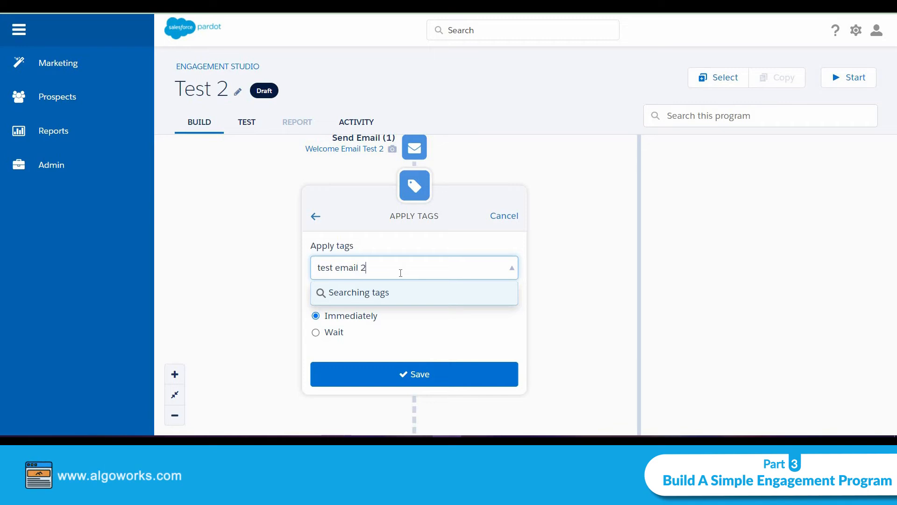
click(403, 294)
click(454, 374)
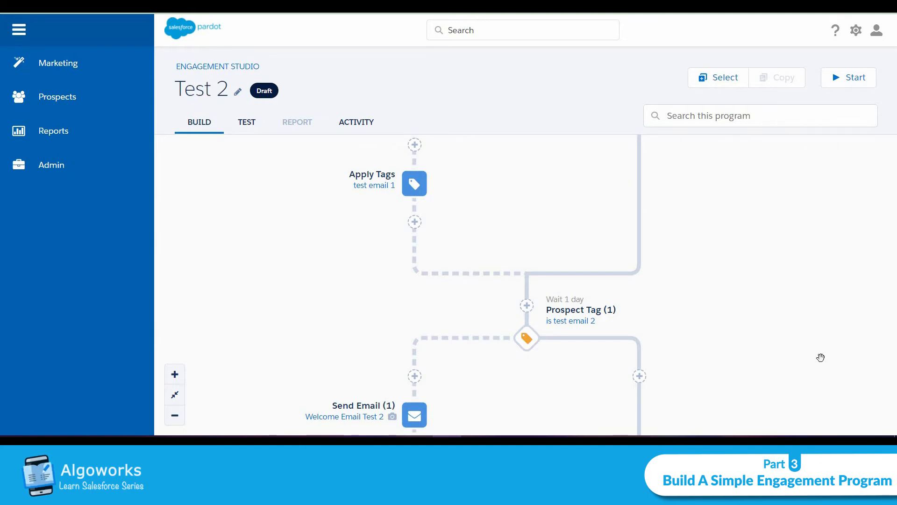
Run a program test starting on 04/27/2022, answer No to both prospect tag checks, and review the tested path
click(234, 128)
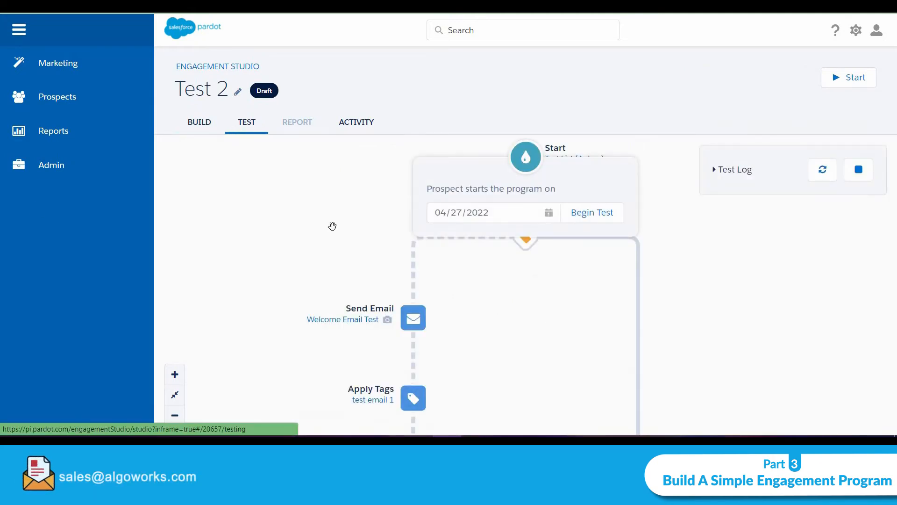
click(606, 213)
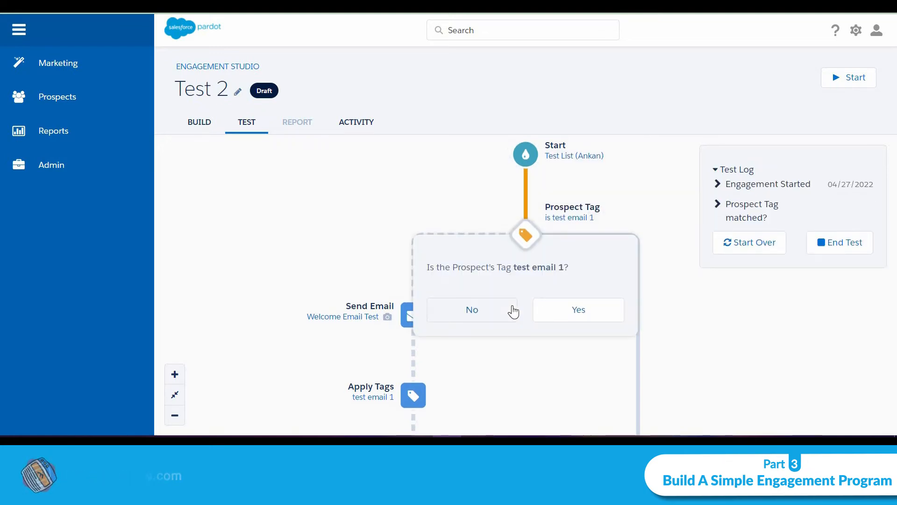
click(511, 305)
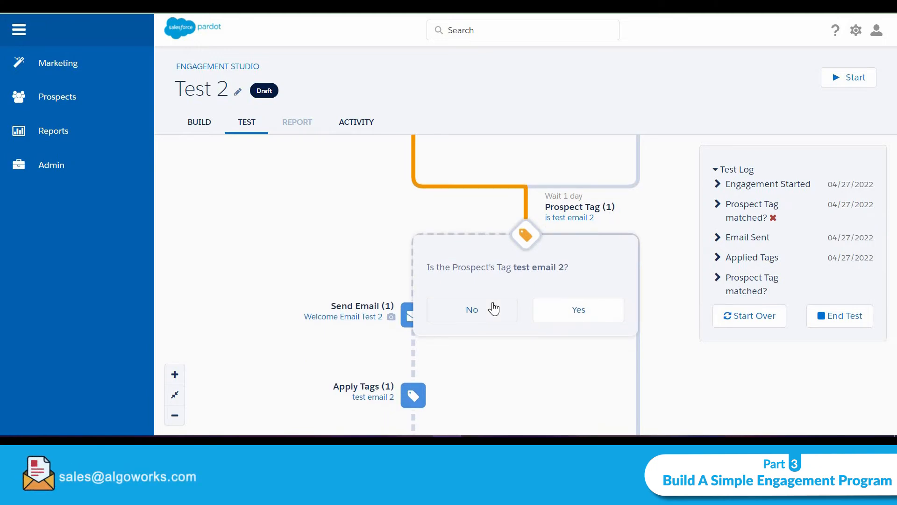
click(491, 301)
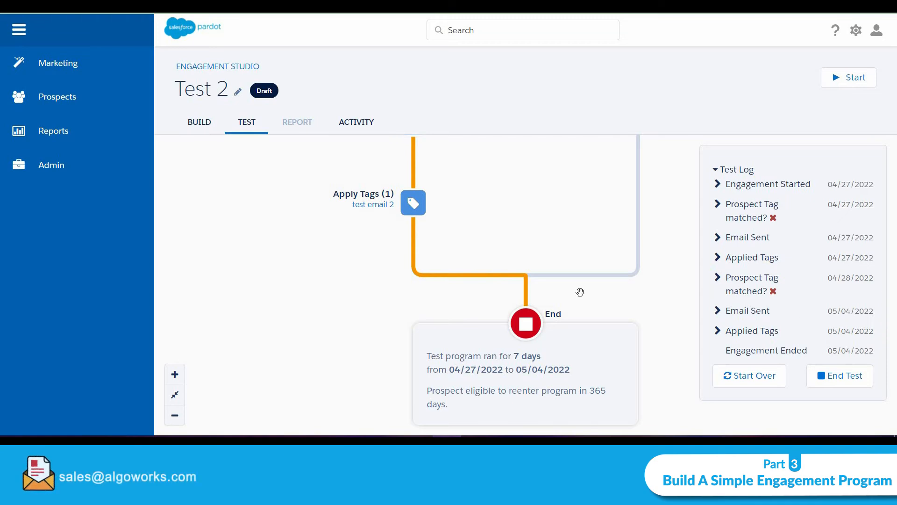
scroll(580, 292, up, 5)
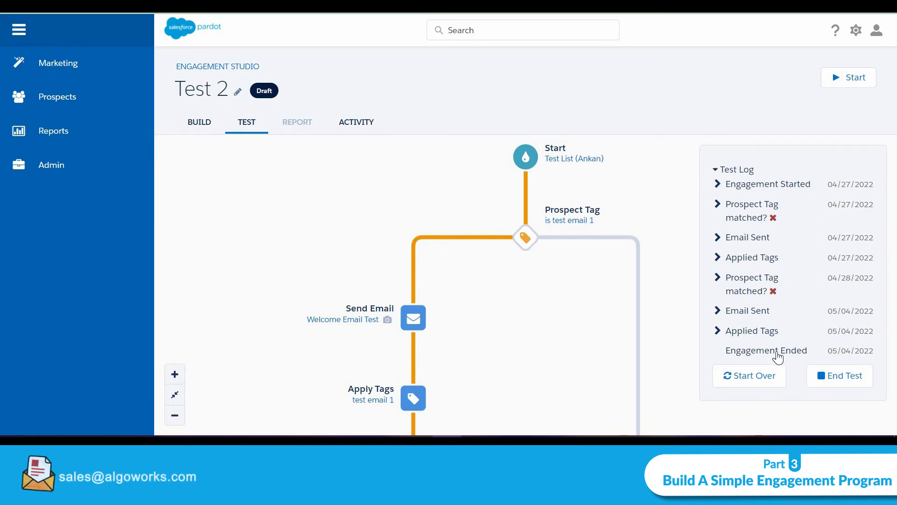
scroll(474, 349, down, 5)
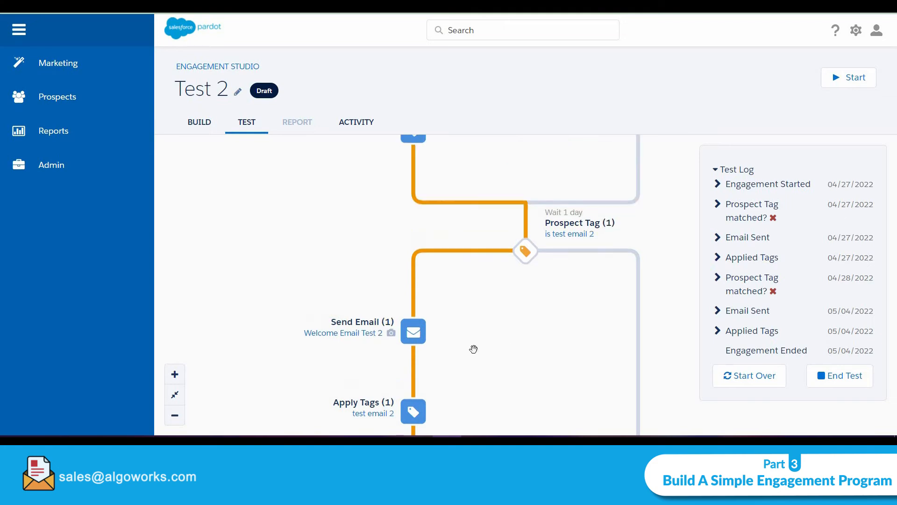
scroll(521, 333, down, 5)
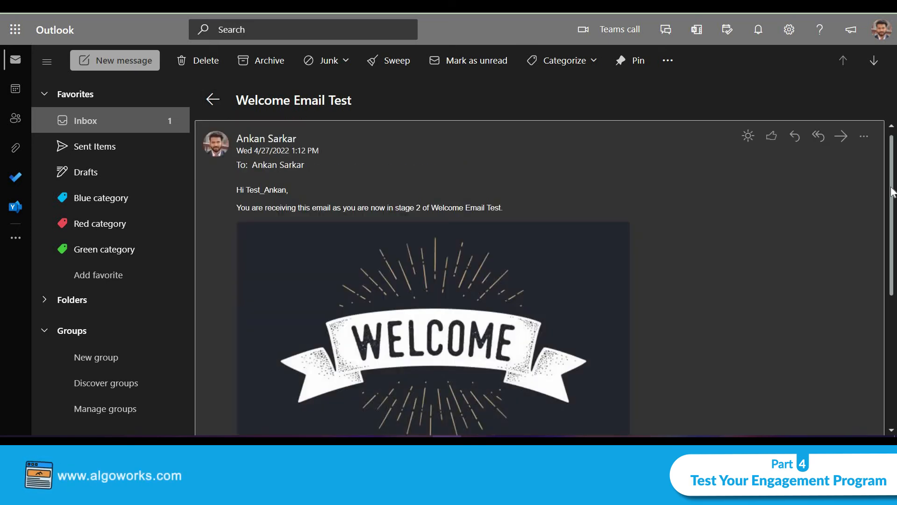
Switch to Outlook and read through the received Welcome Email Test message
scroll(892, 191, down, 3)
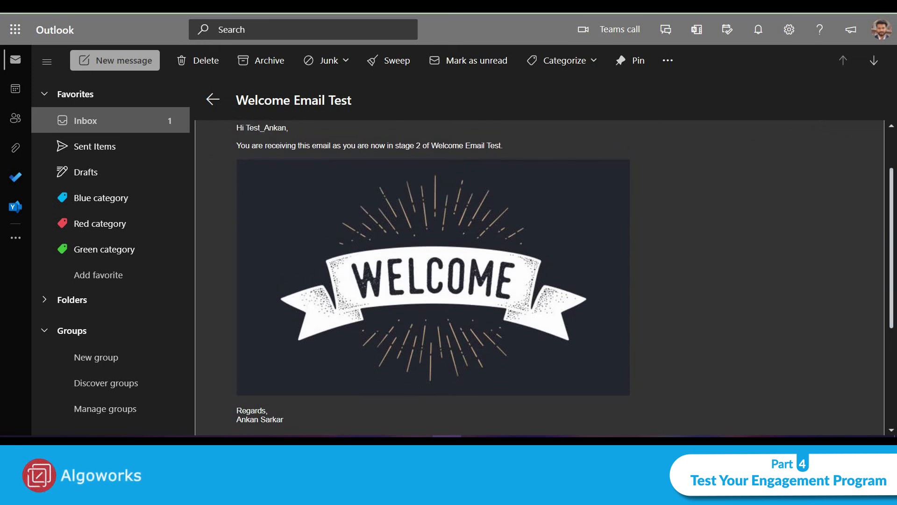